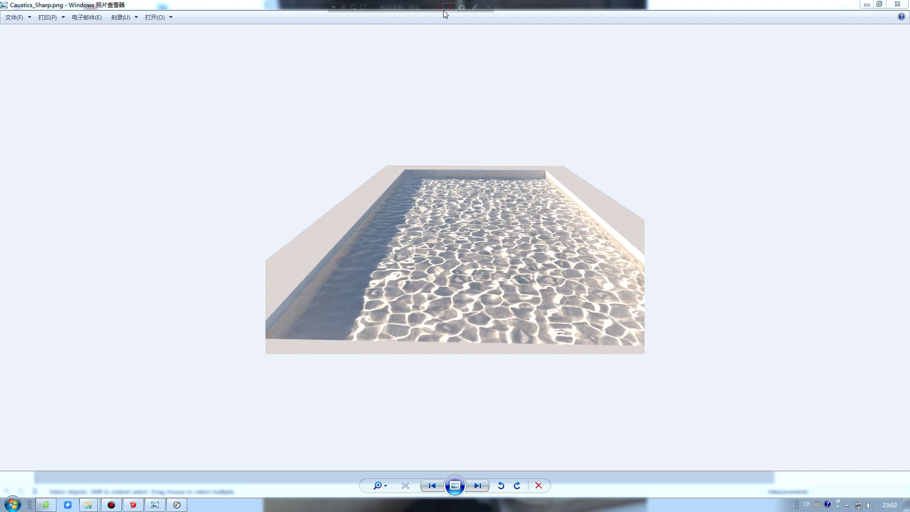
Step: In the SketchUp pool model, revert V-Ray render settings to defaults (caustics off) and show the material list
click(445, 9)
click(133, 504)
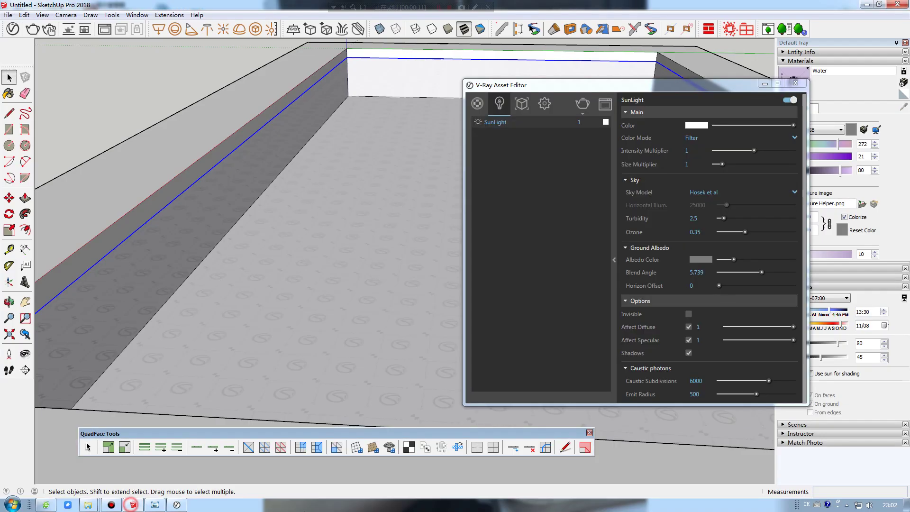
mouse_move(321, 349)
middle_down()
mouse_move(406, 311)
mouse_move(396, 278)
middle_up()
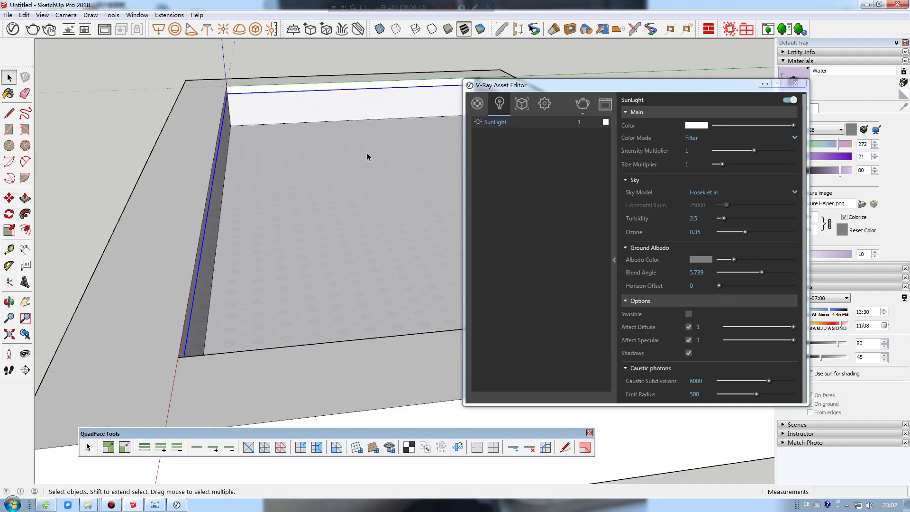
scroll(368, 157, down, 3)
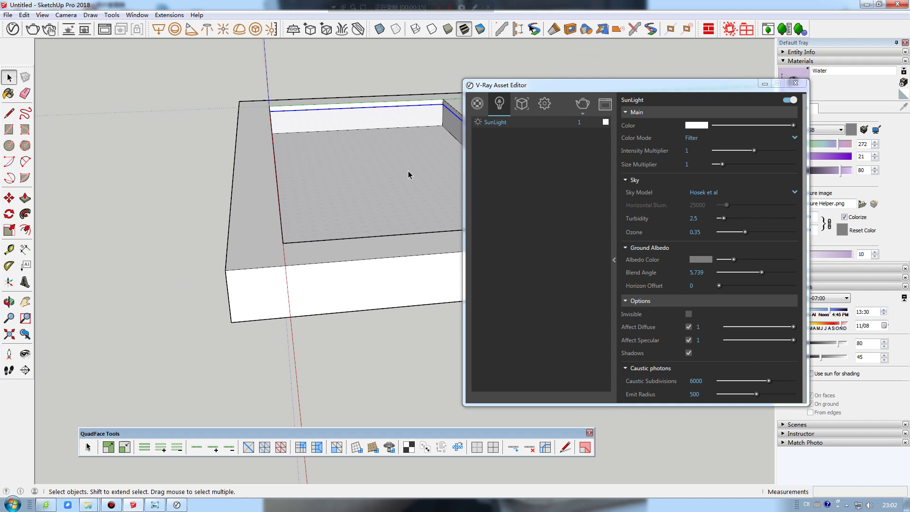
click(545, 108)
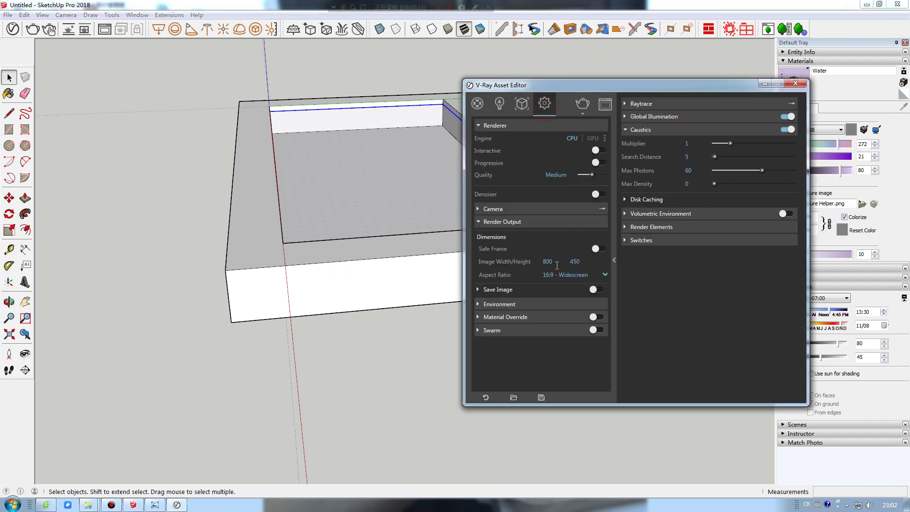
click(486, 398)
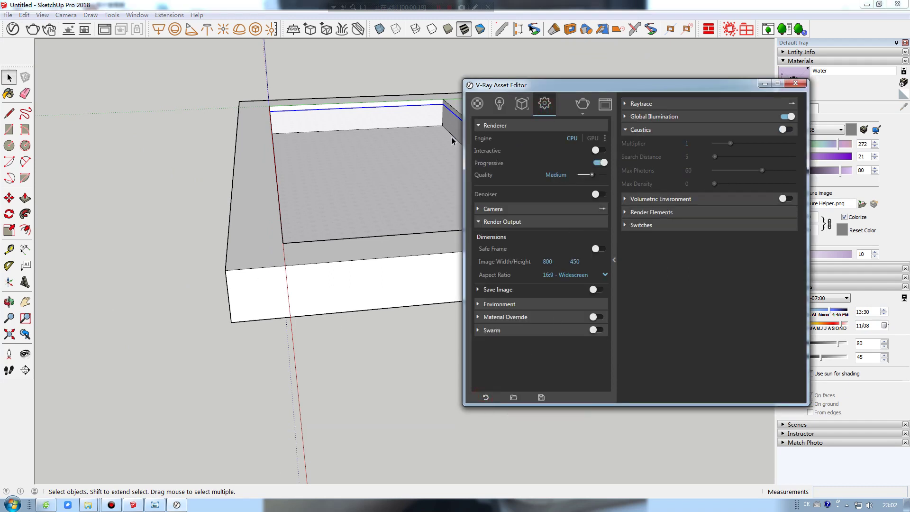
click(487, 103)
Step: Delete the existing Water material from the V-Ray material list
click(569, 397)
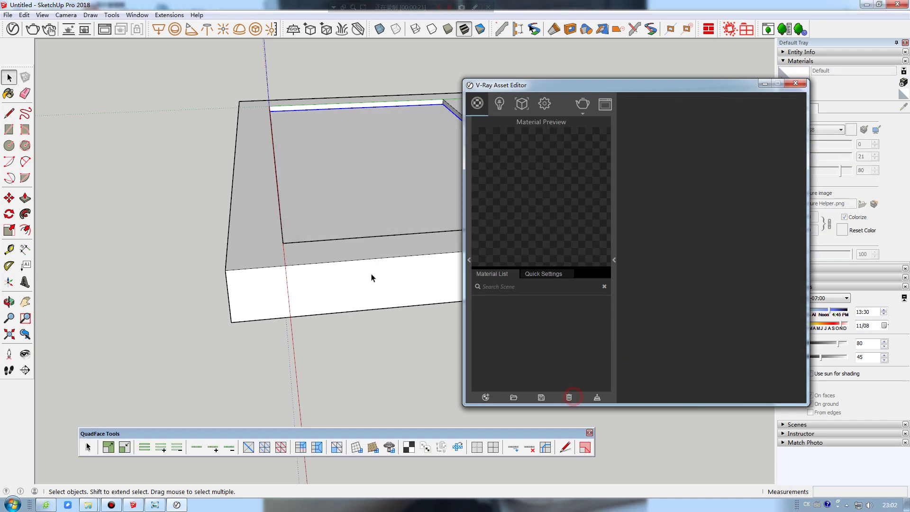
middle_drag(338, 138, 356, 295)
scroll(339, 176, up, 3)
scroll(339, 176, up, 2)
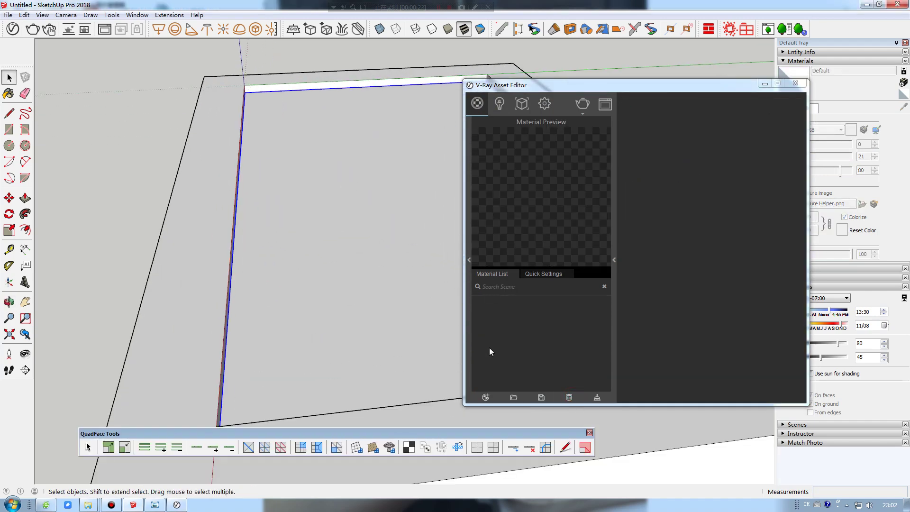
Step: Create a generic V-Ray material named 'Water pool' and apply it to the selected pool face
click(486, 398)
click(496, 228)
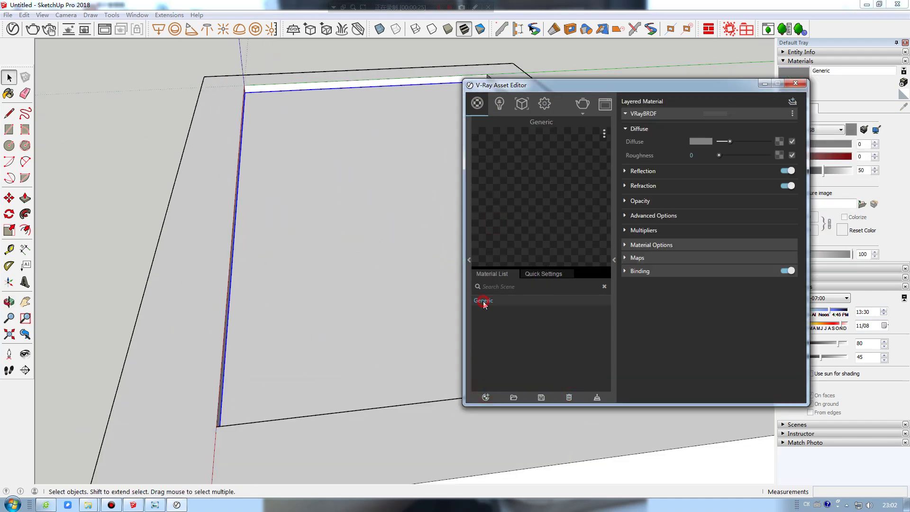
text(W)
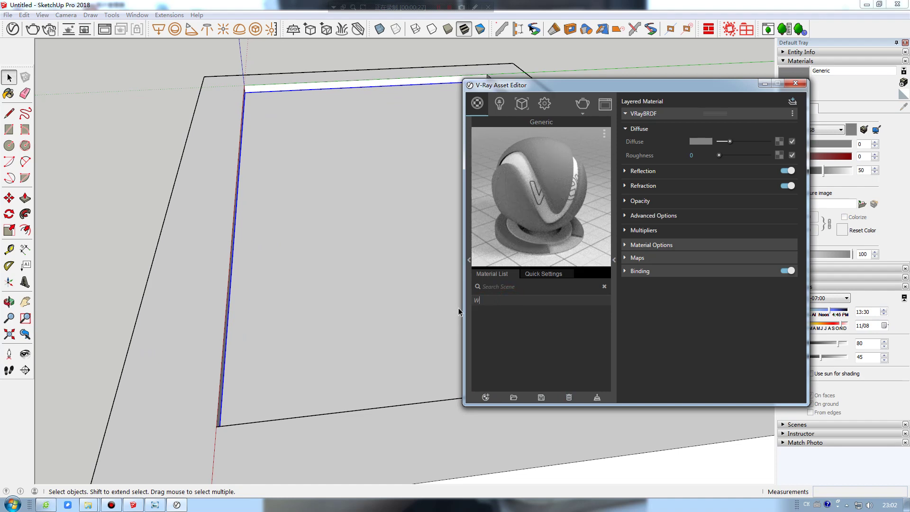
text(ater pool)
key(Return)
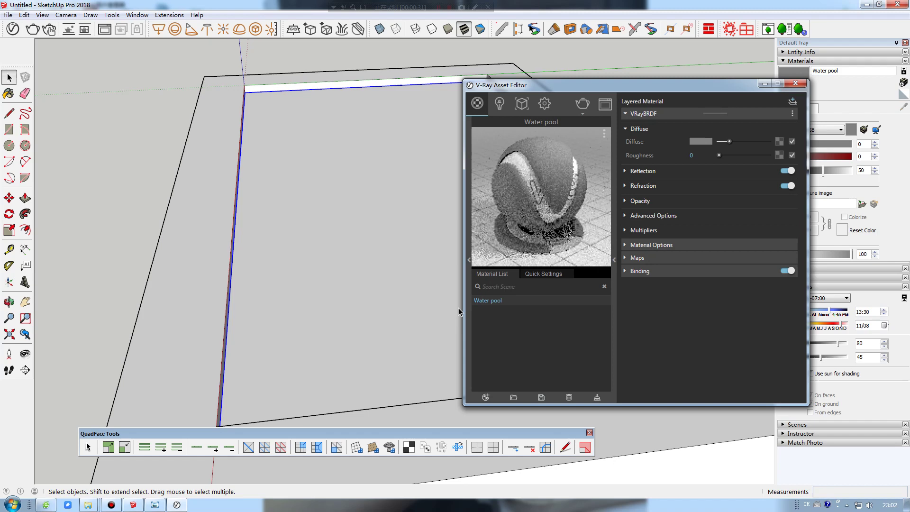
right_click(492, 303)
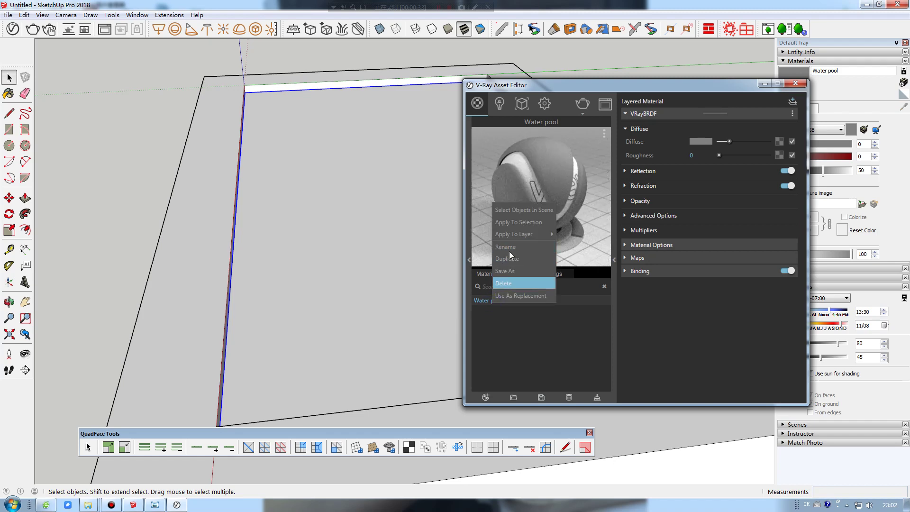
click(519, 223)
click(122, 173)
scroll(270, 264, down, 2)
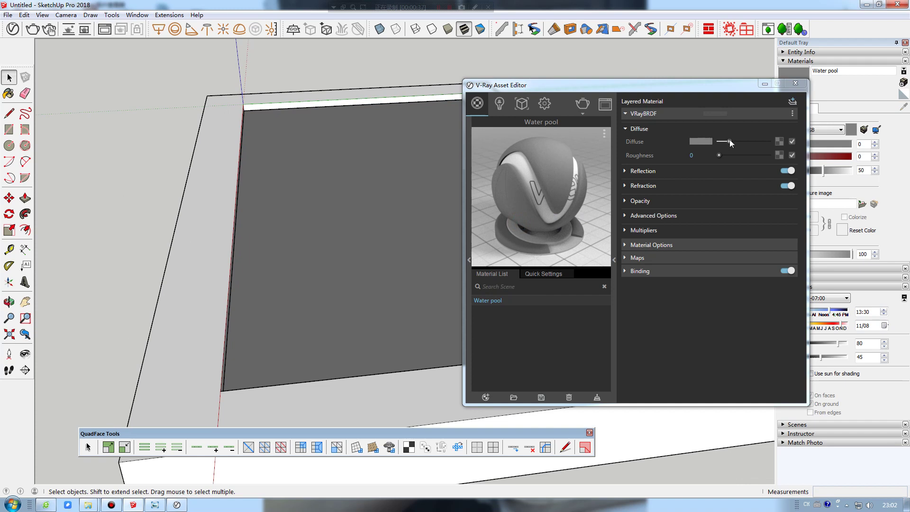
Step: Set Water pool's diffuse to black, reflection colour to white, and a custom reflection IOR of 1.33
drag(730, 141, 719, 141)
click(687, 170)
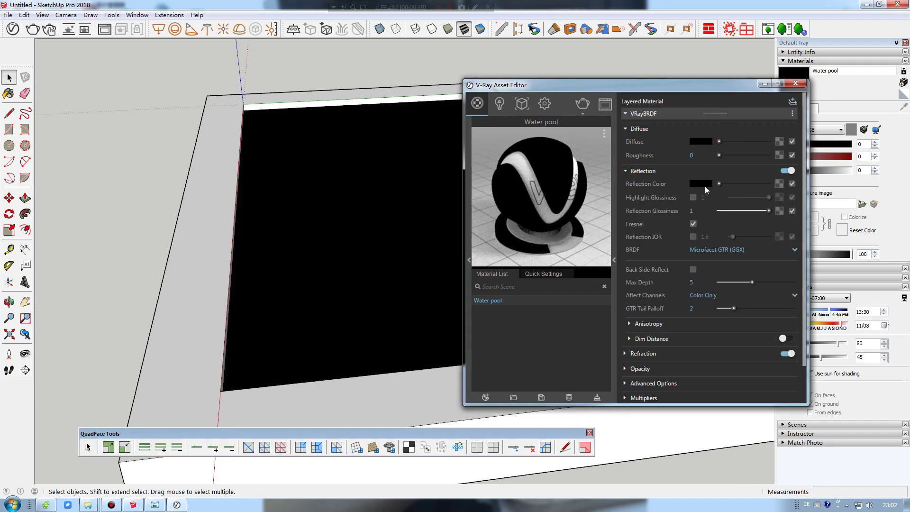
click(693, 237)
click(715, 237)
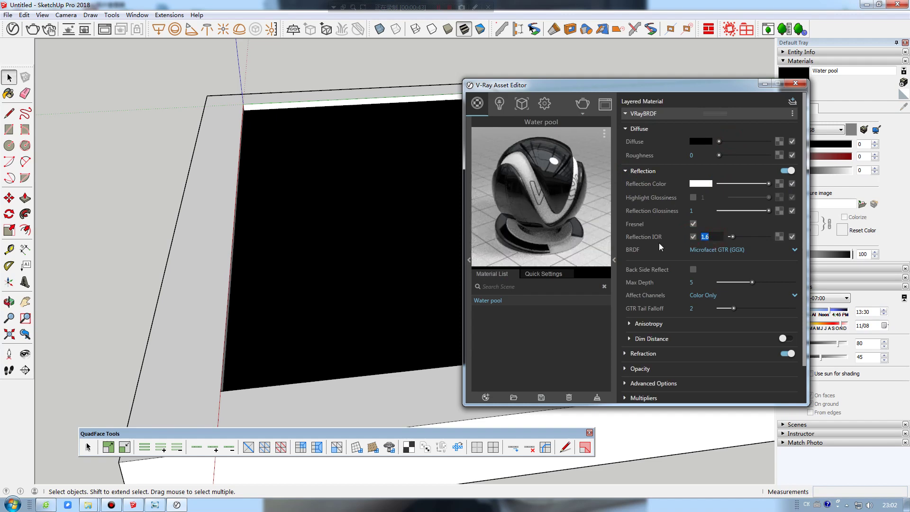
text(1.33)
key(Return)
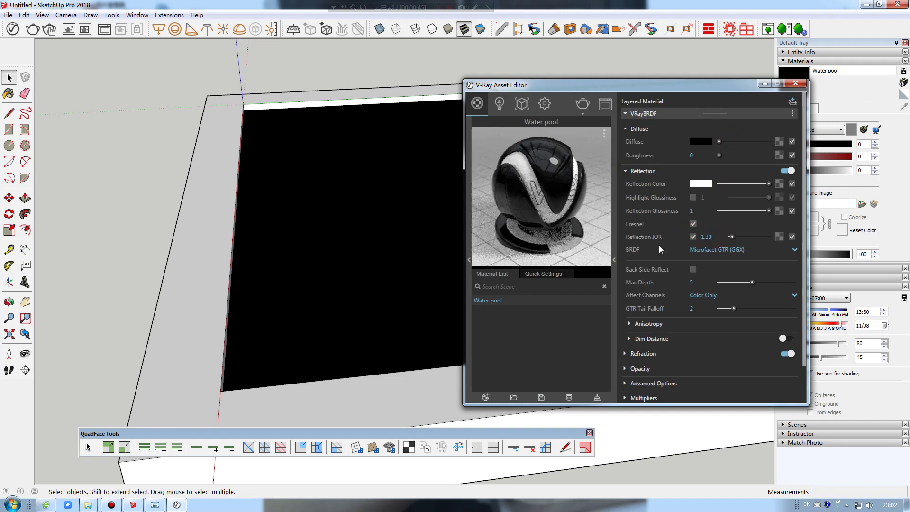
scroll(661, 280, down, 3)
Step: Give Water pool a white refraction colour with refraction IOR 1.33
click(626, 311)
scroll(733, 228, down, 6)
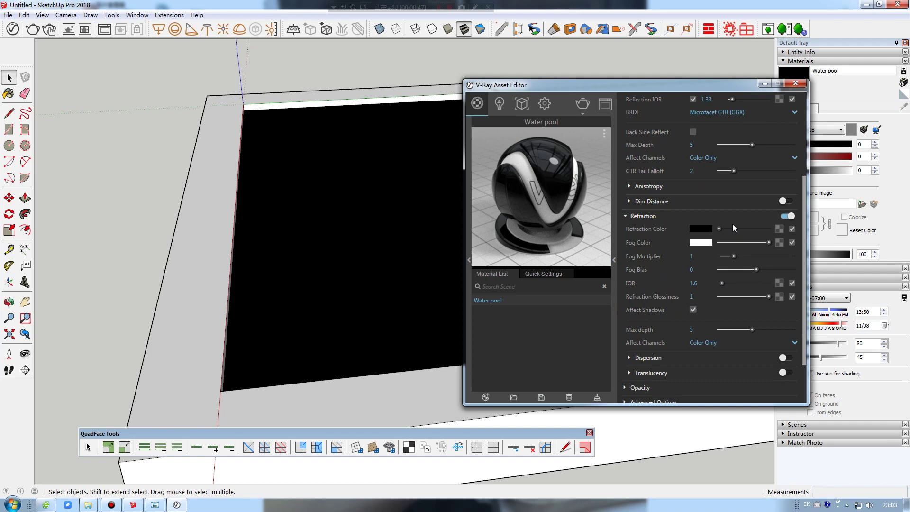
drag(721, 228, 782, 225)
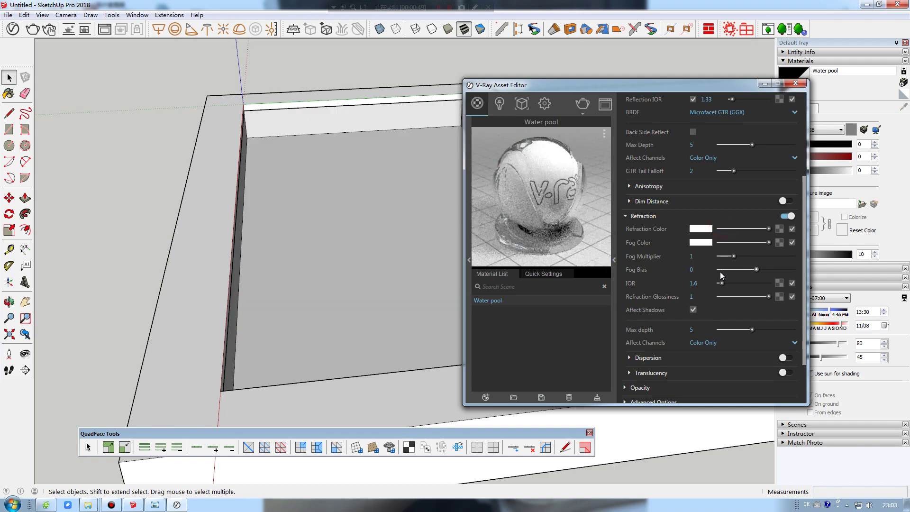
double_click(702, 286)
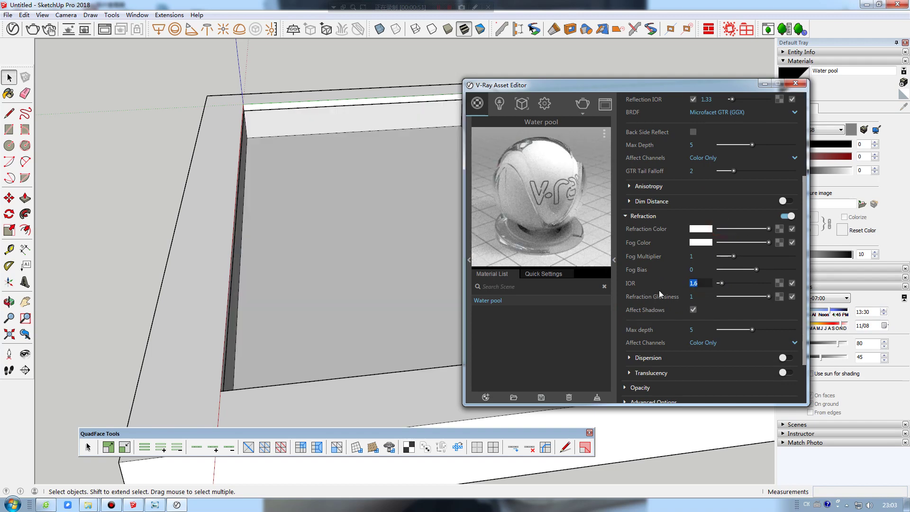
text(1.33)
key(Return)
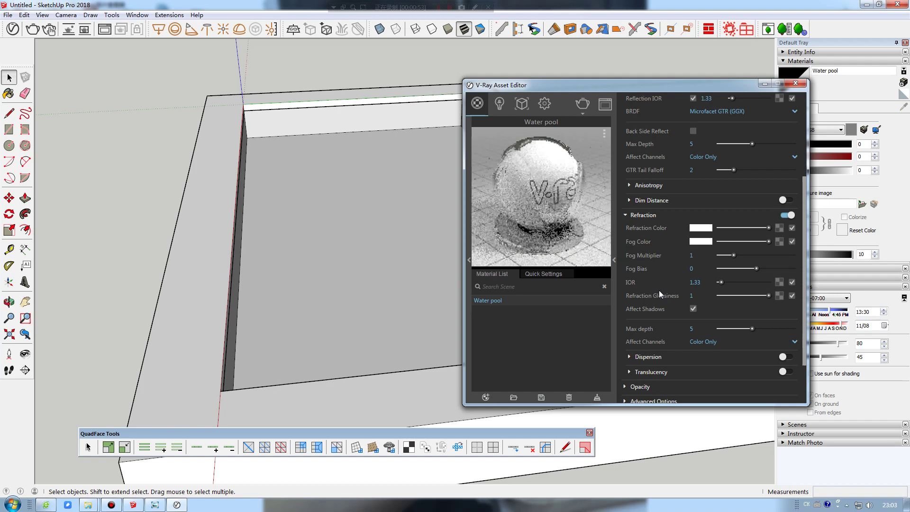
Step: Turn off Affect Shadows for Water pool and expand its Maps settings
scroll(659, 294, down, 3)
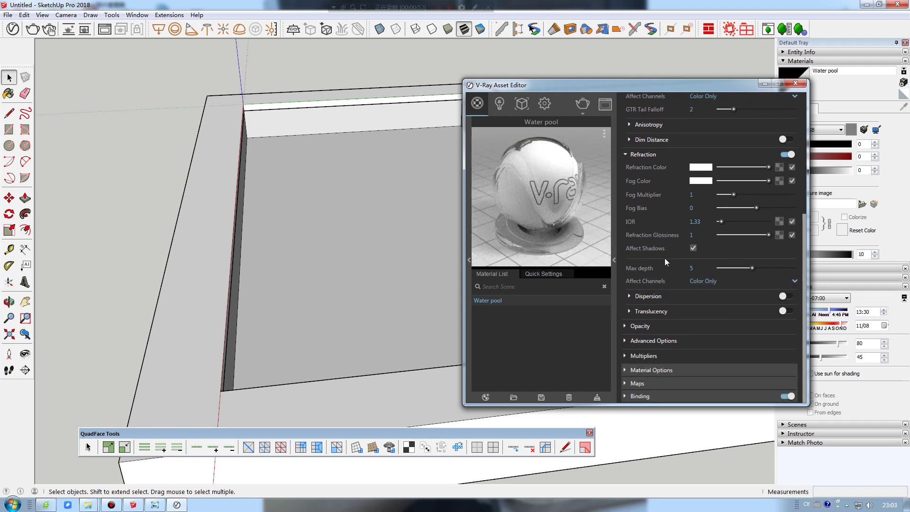
click(692, 249)
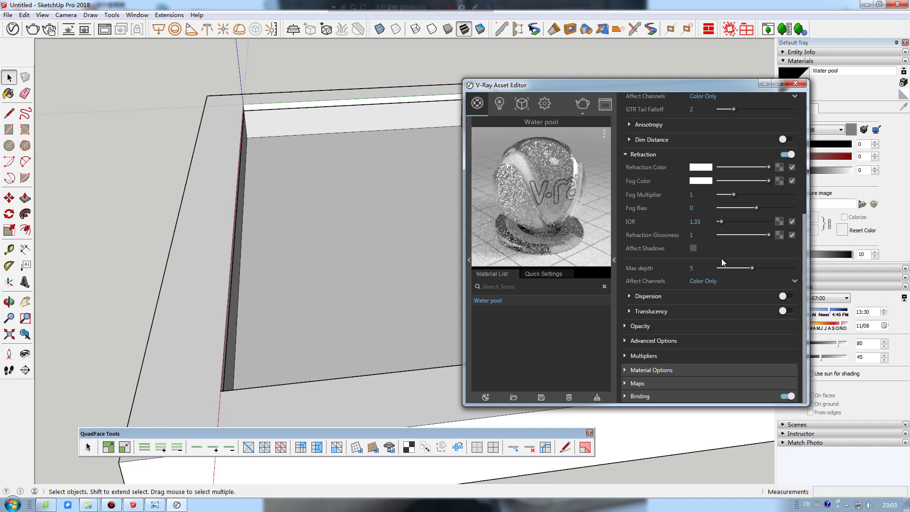
click(647, 382)
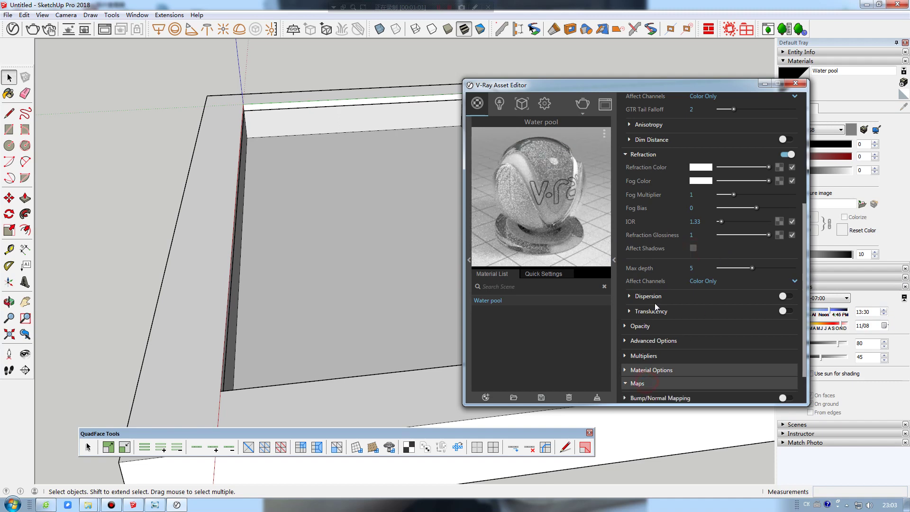
scroll(659, 294, down, 2)
Step: Enable displacement on Water pool using a Noise B texture
click(637, 373)
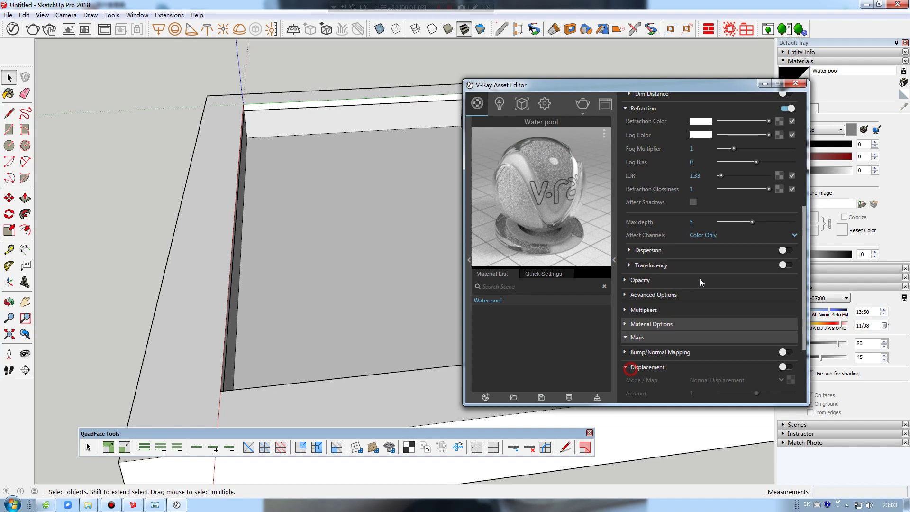
scroll(697, 266, down, 5)
click(785, 253)
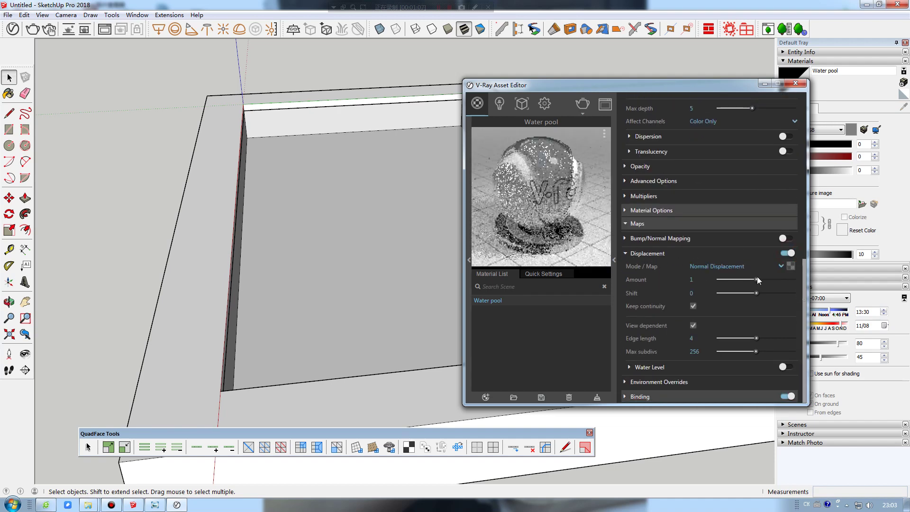
click(791, 266)
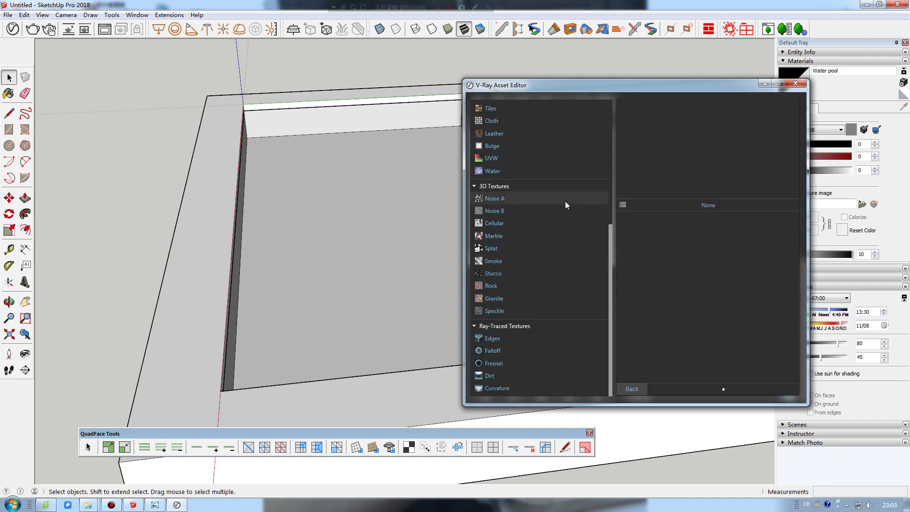
click(526, 212)
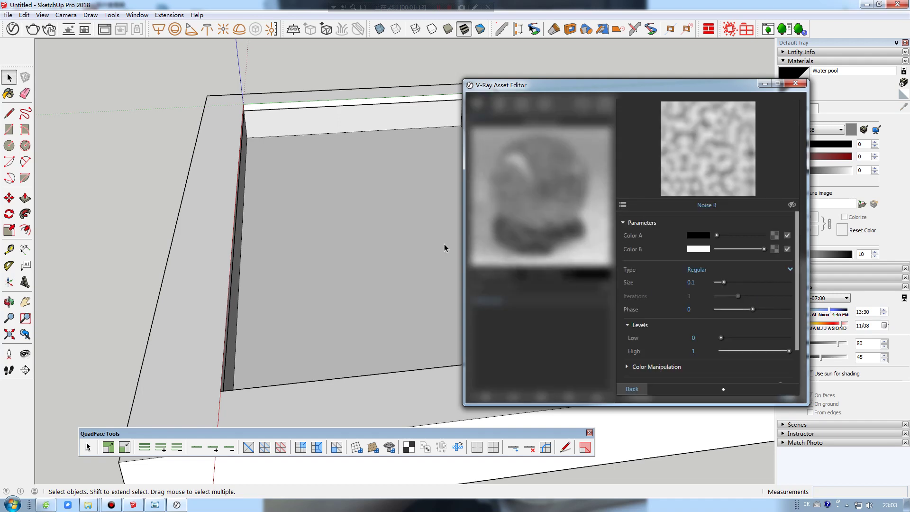
middle_drag(443, 295, 428, 297)
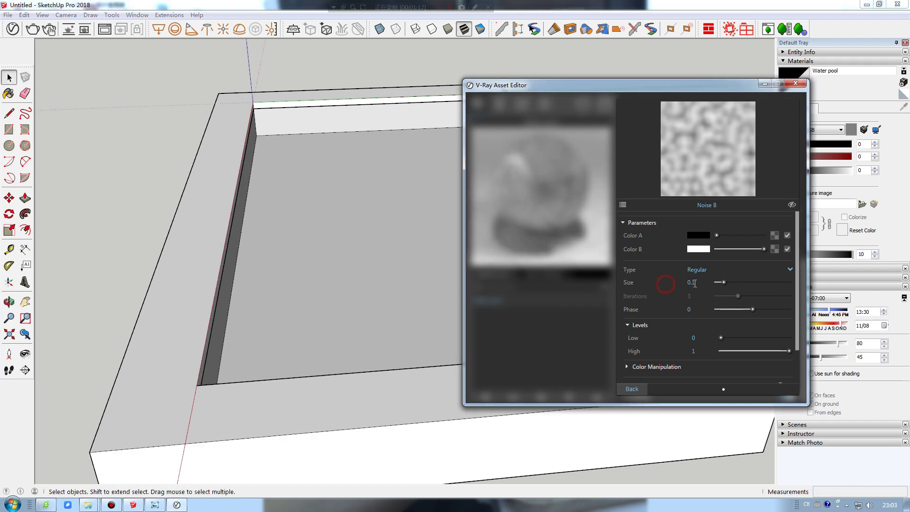
Step: Set the Noise B texture to size 1, low level 0.3 and high level 0.7
click(681, 284)
text(1.3)
key(Return)
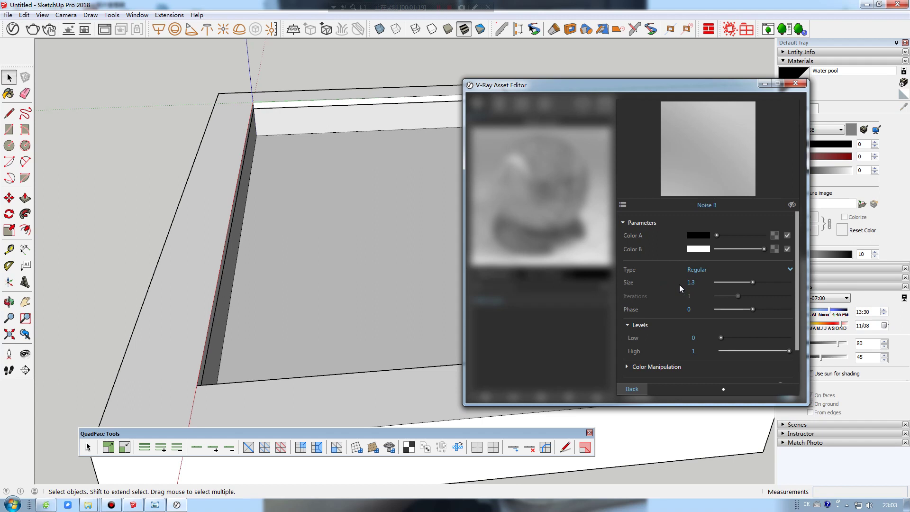
text(1)
key(Return)
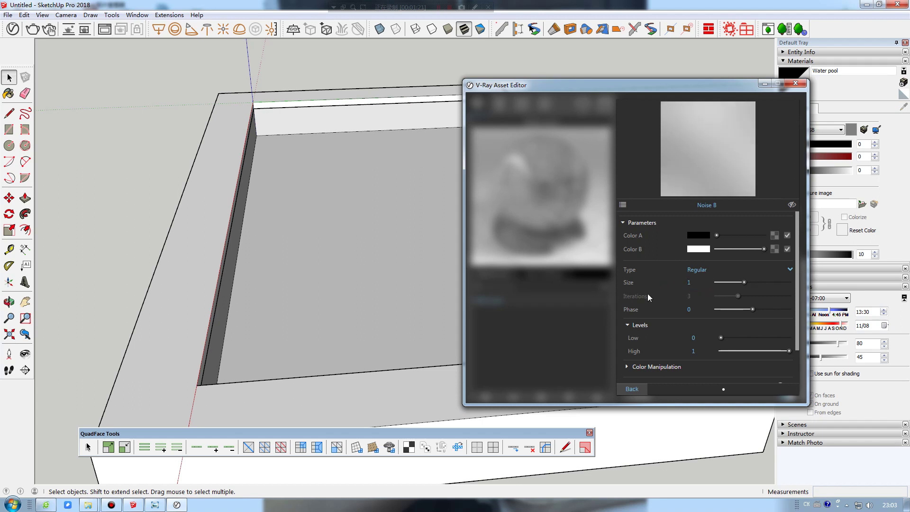
click(694, 338)
key(Return)
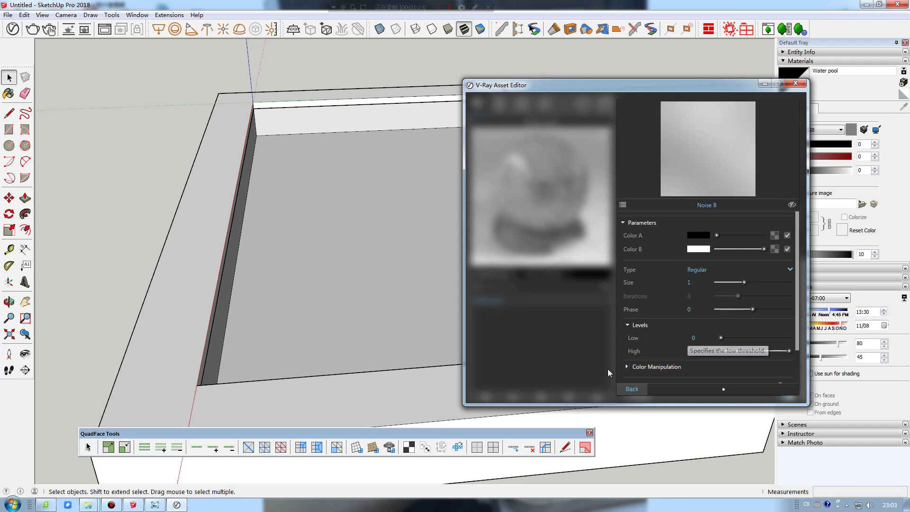
click(669, 341)
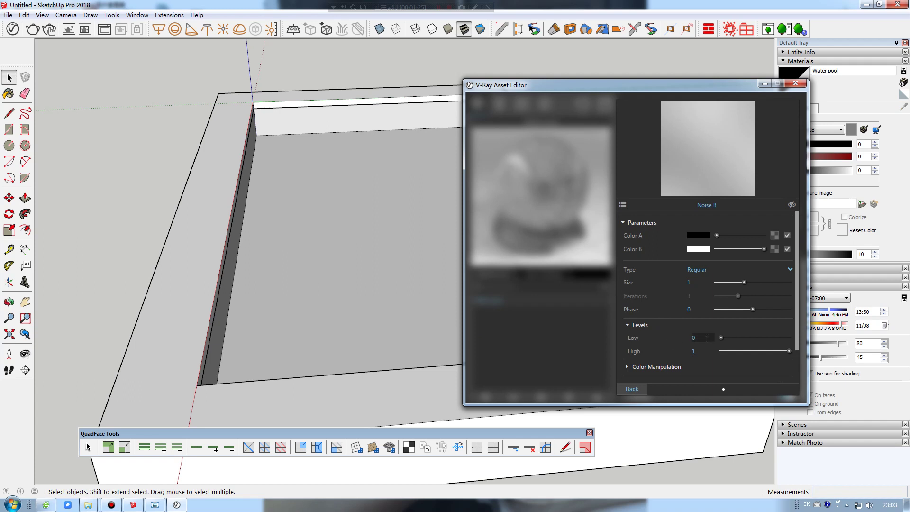
text(0.3)
key(Return)
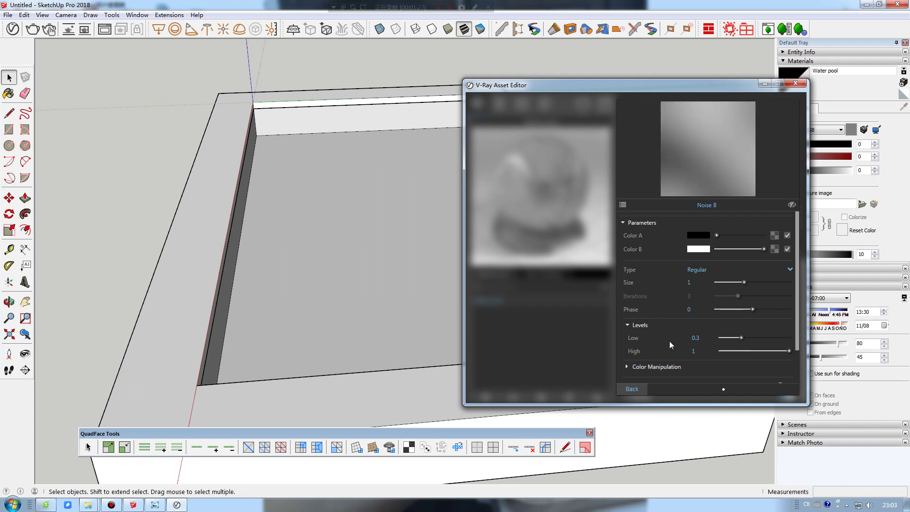
click(701, 351)
text(0.7)
key(Return)
Step: Return to Water pool's settings, orbit around the pool, and bring up the V-Ray render settings
click(642, 391)
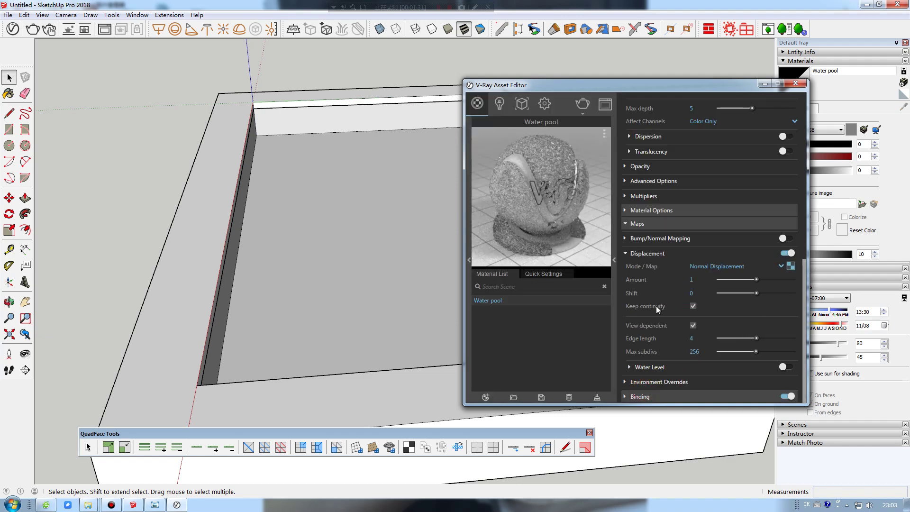
middle_drag(379, 265, 53, 52)
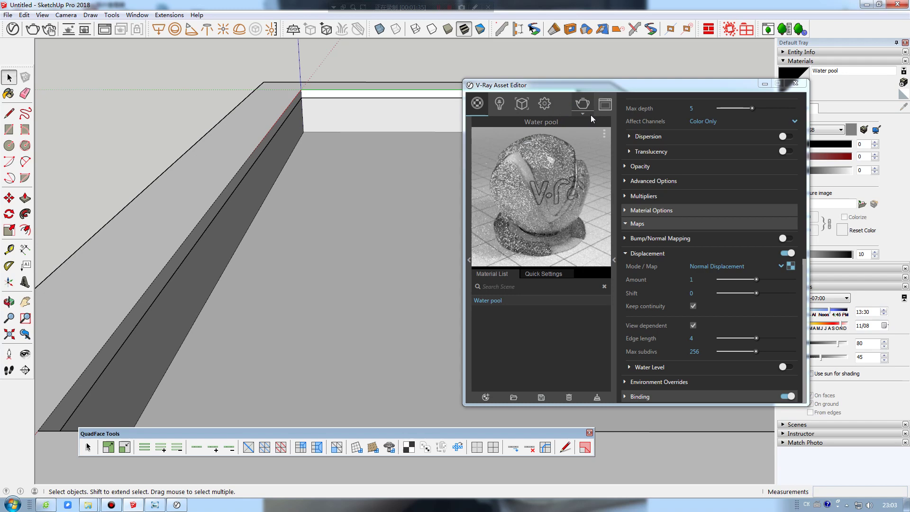
click(544, 102)
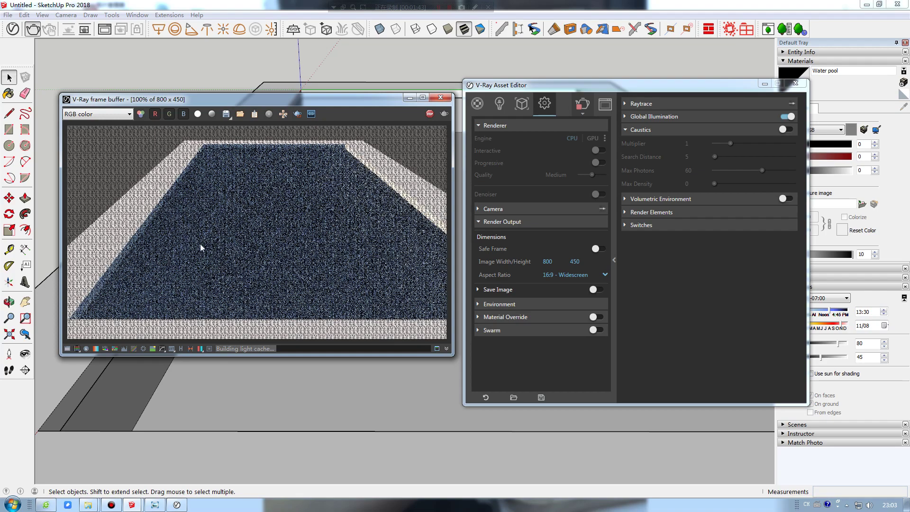
Step: Zoom in and out of the frame buffer to inspect the noisy pool render
scroll(277, 218, up, 2)
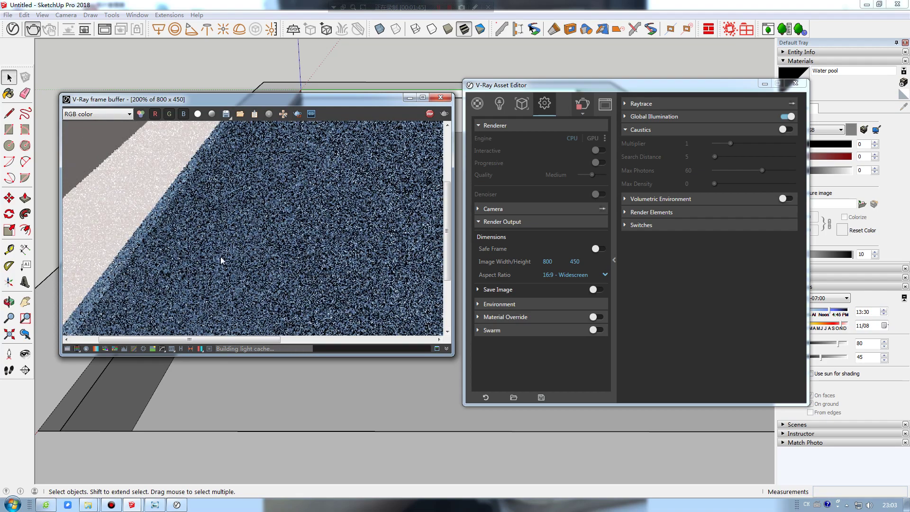
scroll(226, 229, down, 2)
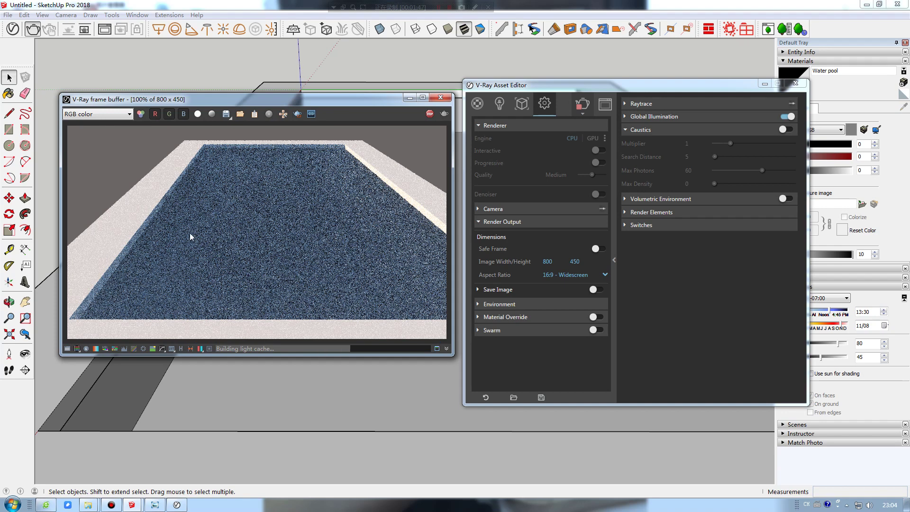
scroll(144, 242, up, 2)
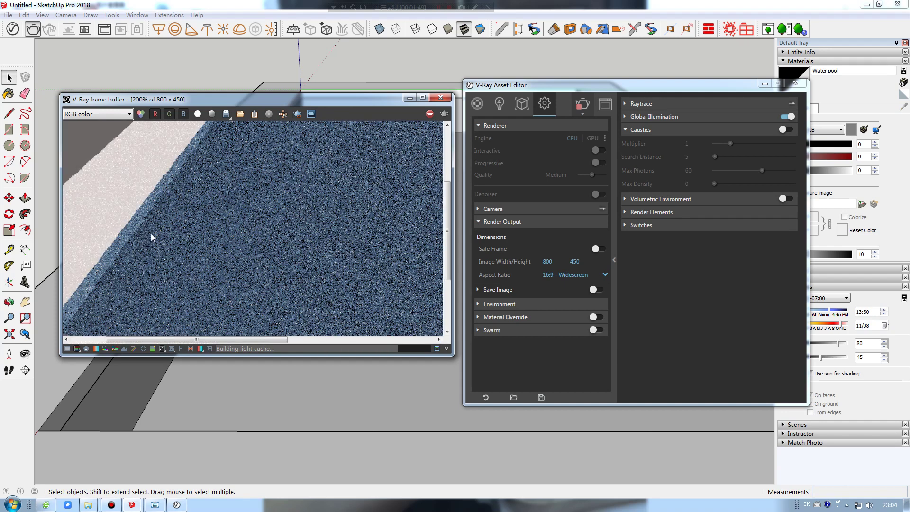
scroll(177, 235, down, 2)
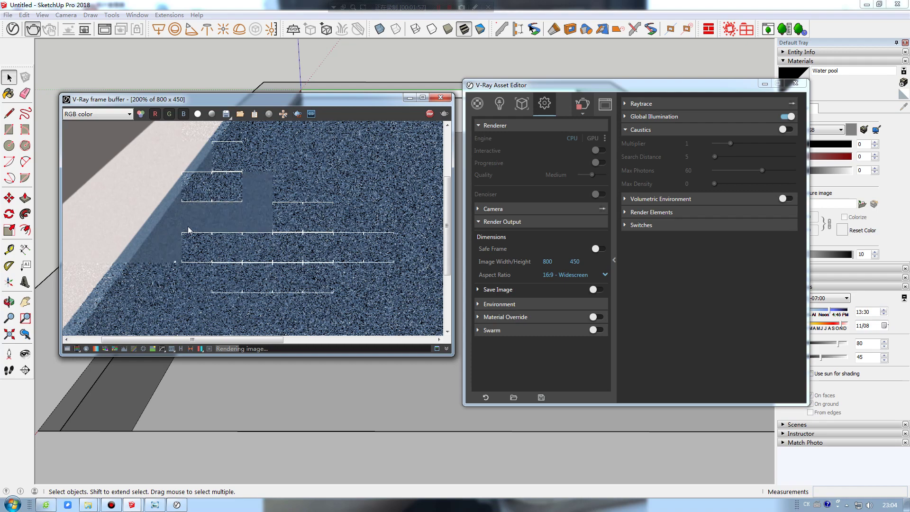
Step: Stop the render and display Water pool's Noise B displacement texture in the model view
click(429, 114)
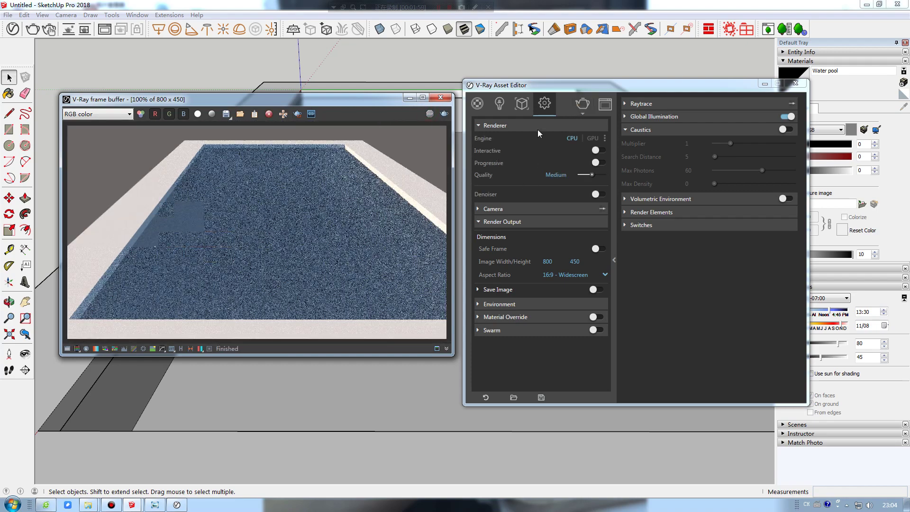
click(486, 109)
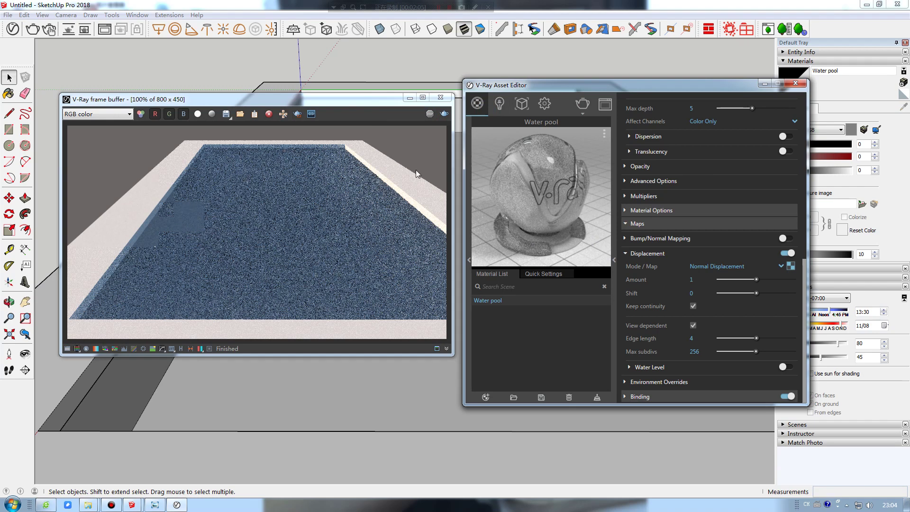
click(792, 266)
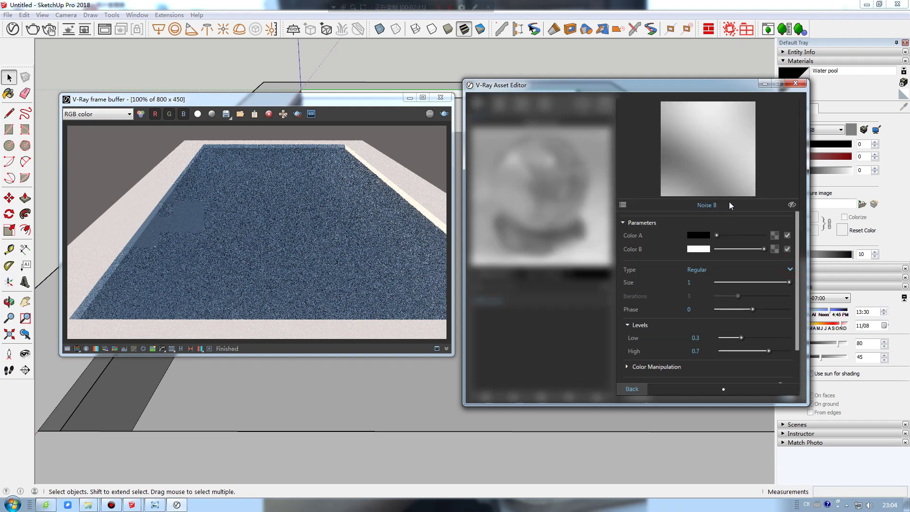
click(792, 205)
Step: Close the V-Ray Asset Editor and frame buffer, then orbit to face down the pool
click(795, 84)
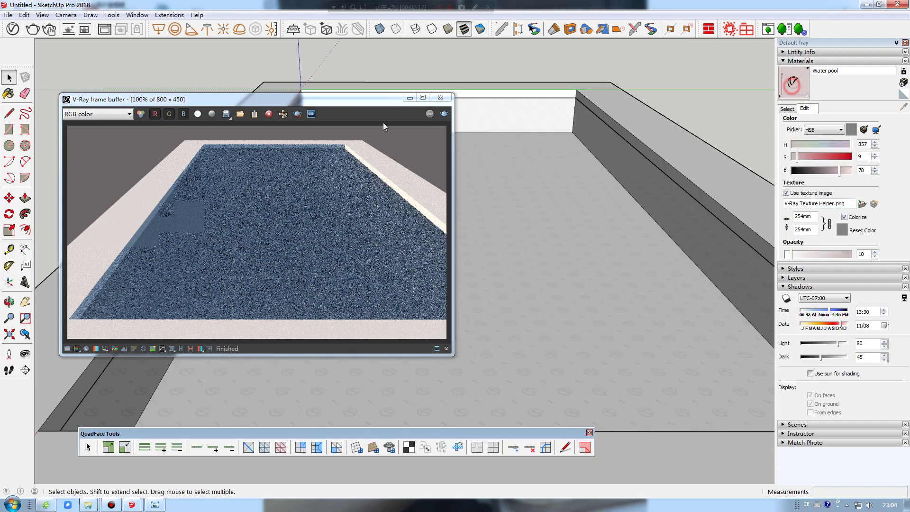
click(441, 98)
middle_drag(501, 280, 492, 270)
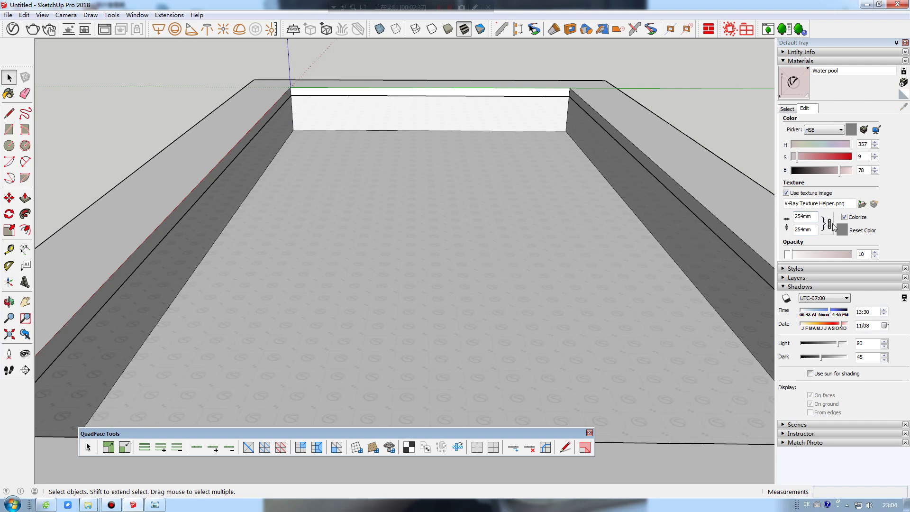
middle_drag(441, 269, 427, 266)
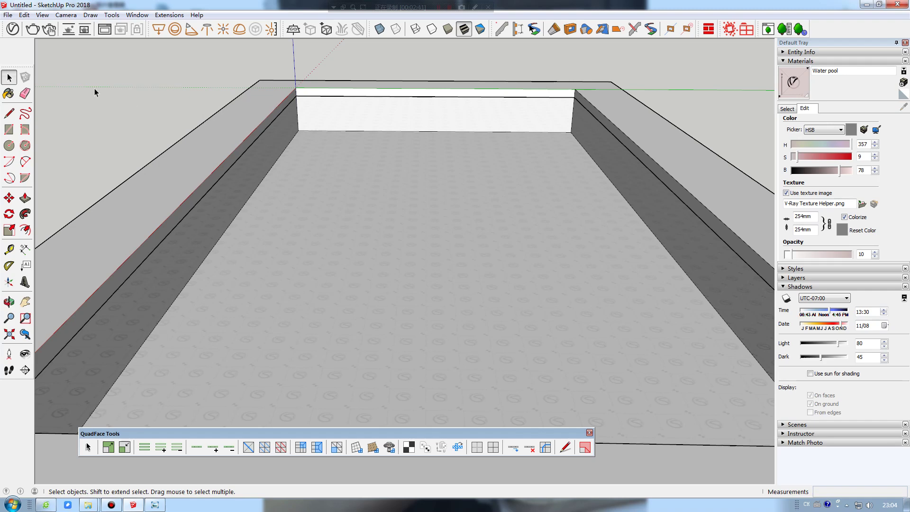
Step: Start a new V-Ray render of the pool and let it finish
click(32, 29)
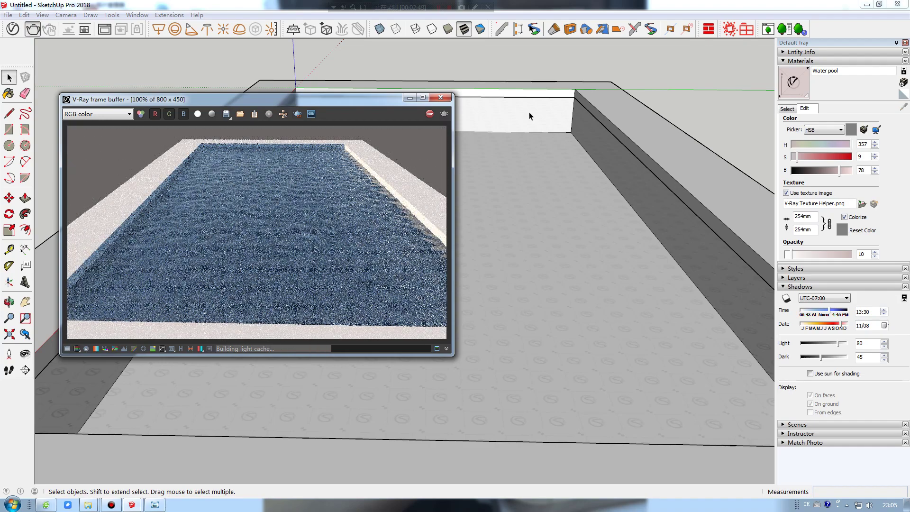
click(261, 228)
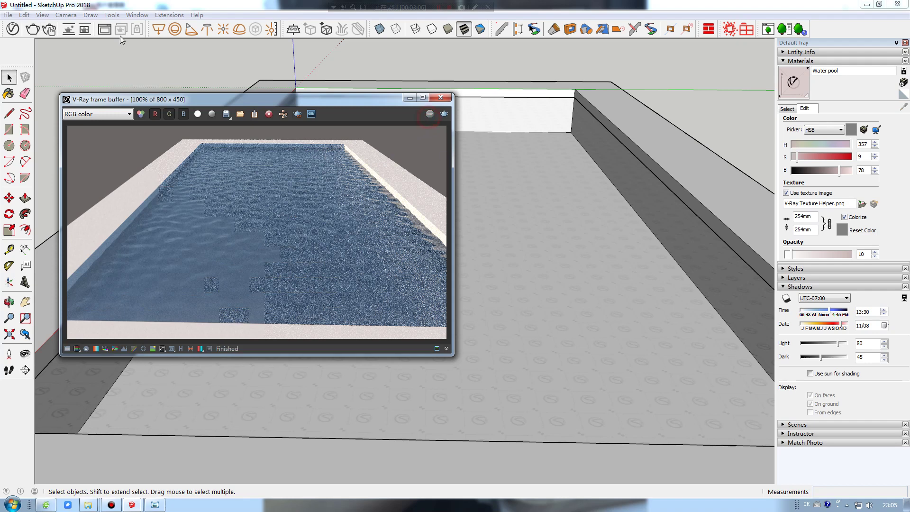
Step: Enable Caustics in the V-Ray settings, re-render the pool, and display the SunLight's caustic parameters
click(13, 29)
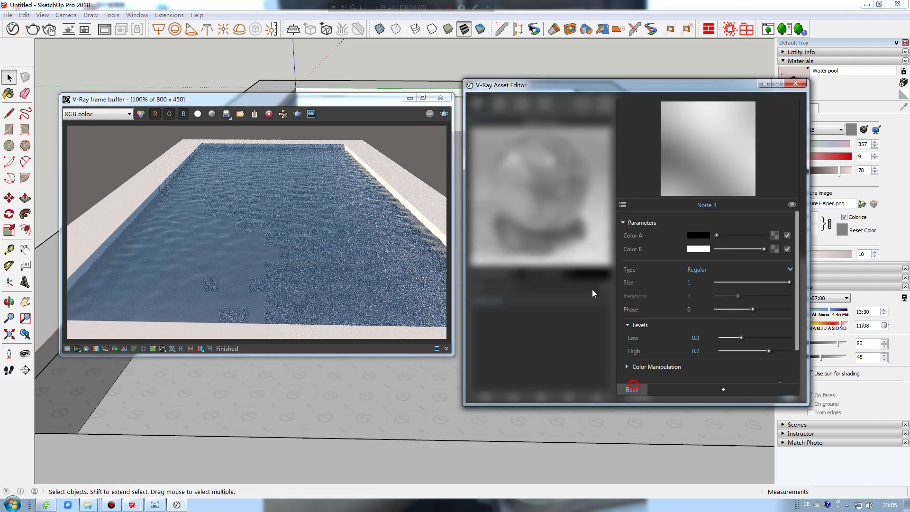
click(633, 386)
click(544, 104)
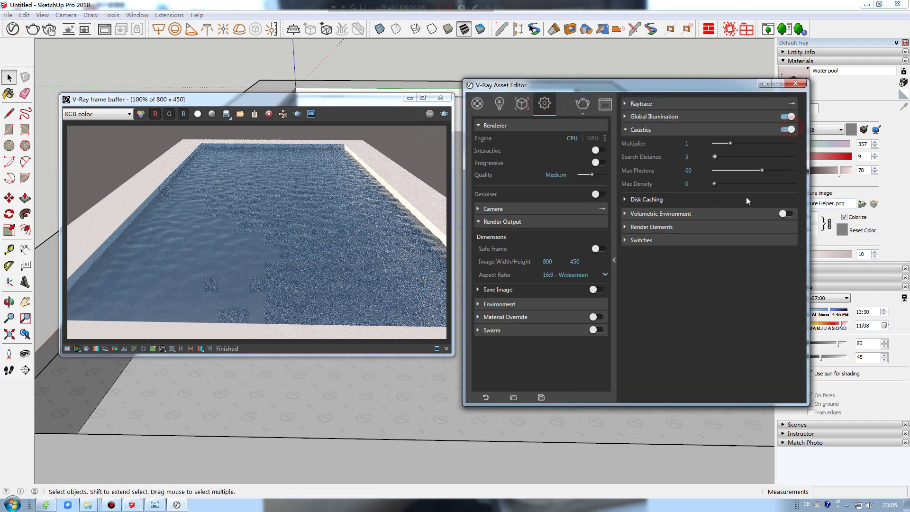
click(445, 114)
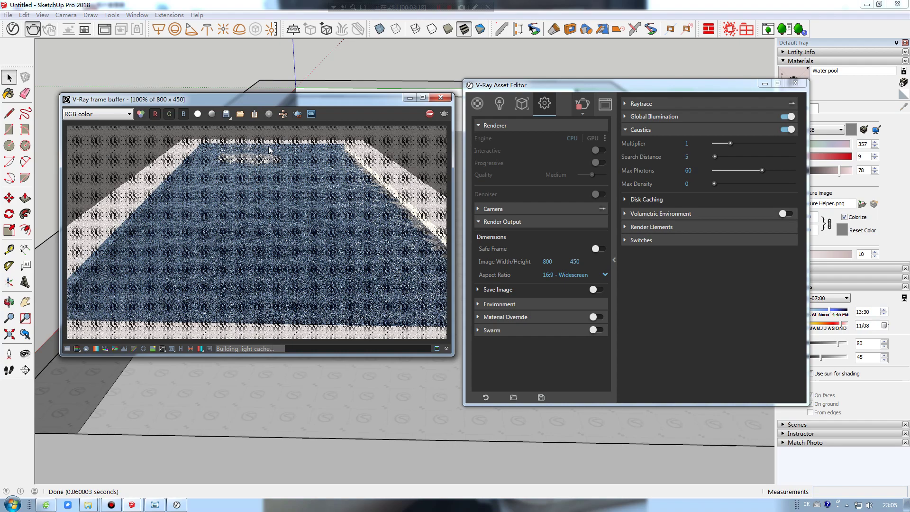
scroll(268, 150, up, 2)
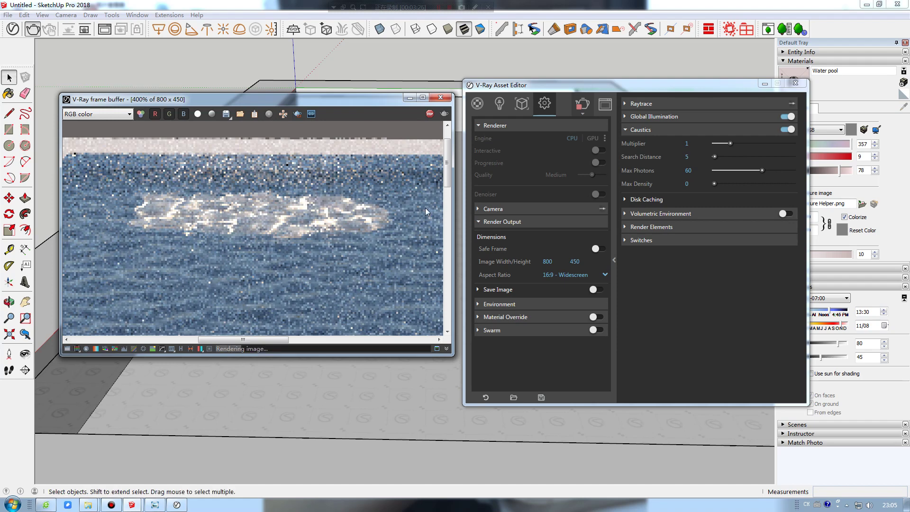
click(501, 108)
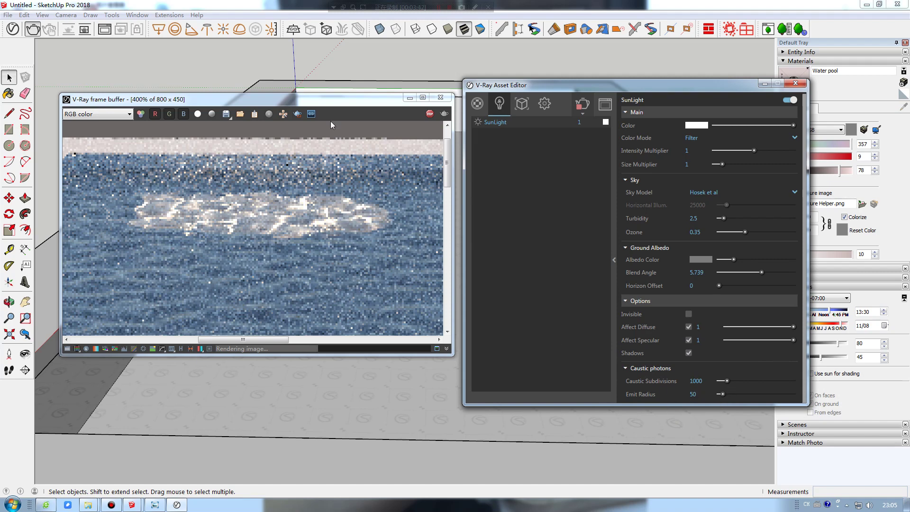
Step: Stop the render, set the SunLight caustic Emit Radius to 500, and re-render at full view
click(429, 114)
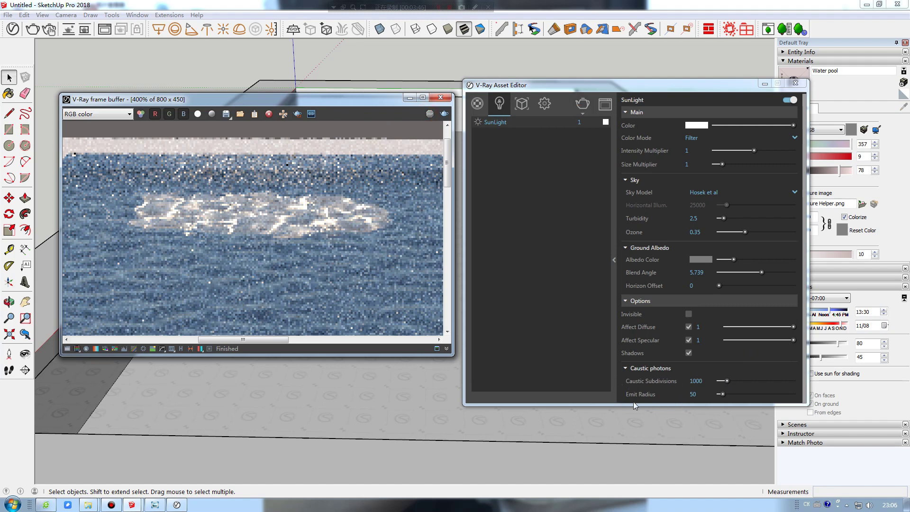
click(701, 396)
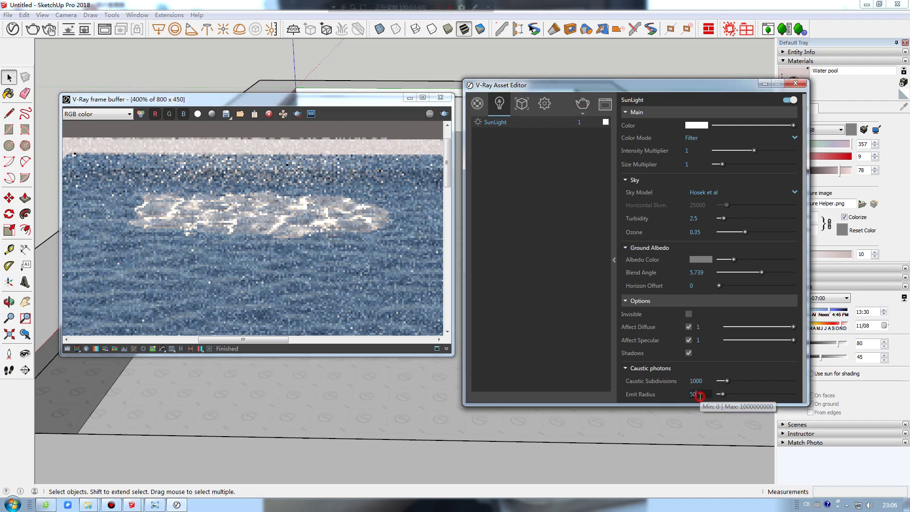
text(0)
key(Return)
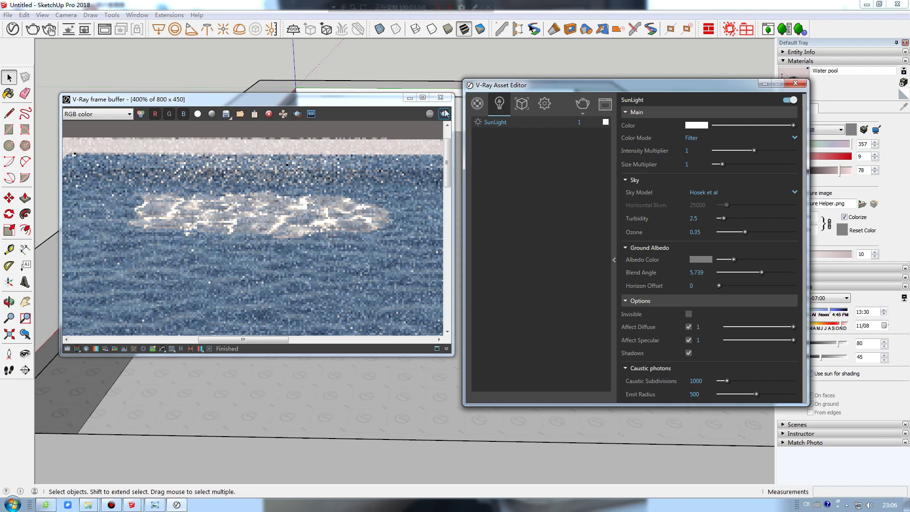
double_click(400, 196)
click(444, 113)
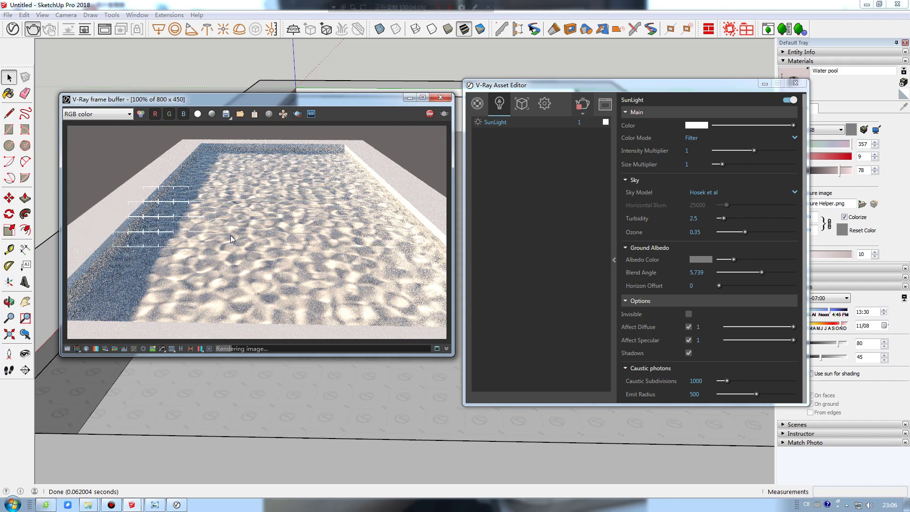
Step: Zoom the frame buffer in and out to inspect the pool-floor caustics, stopping the render
scroll(212, 196, up, 1)
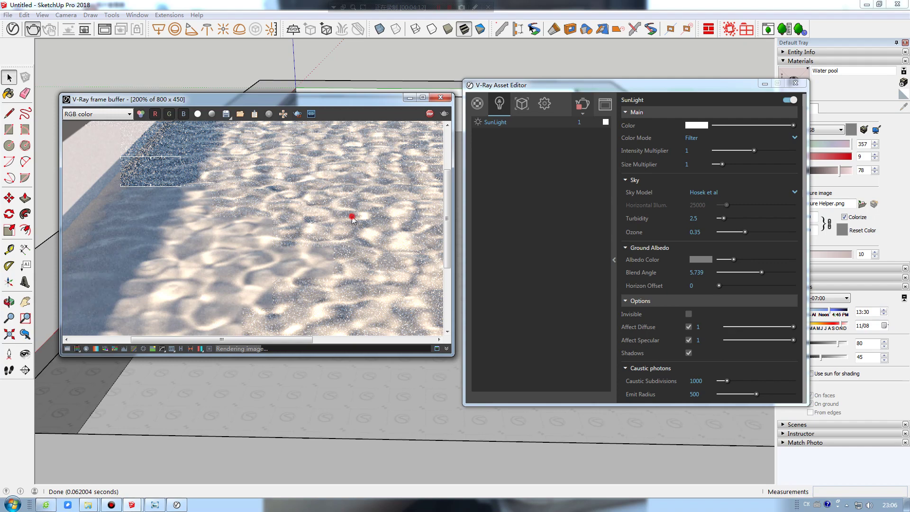
scroll(349, 225, down, 1)
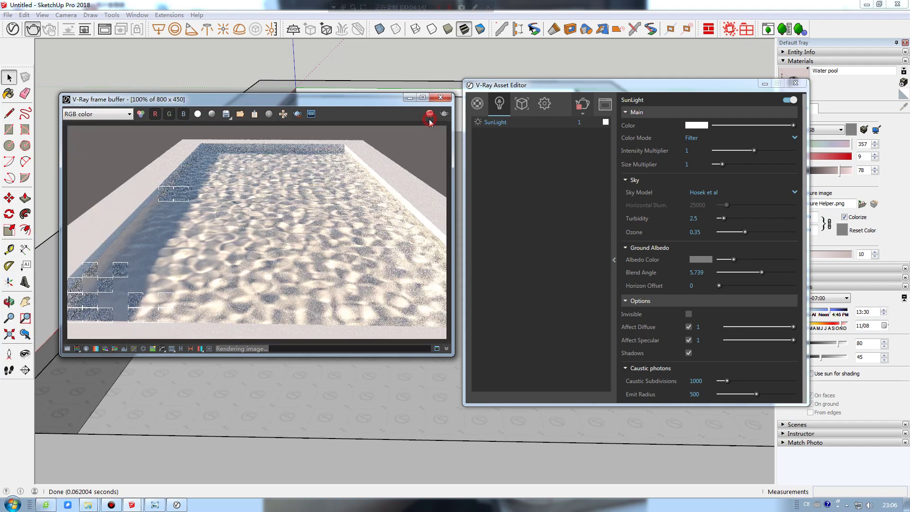
click(430, 115)
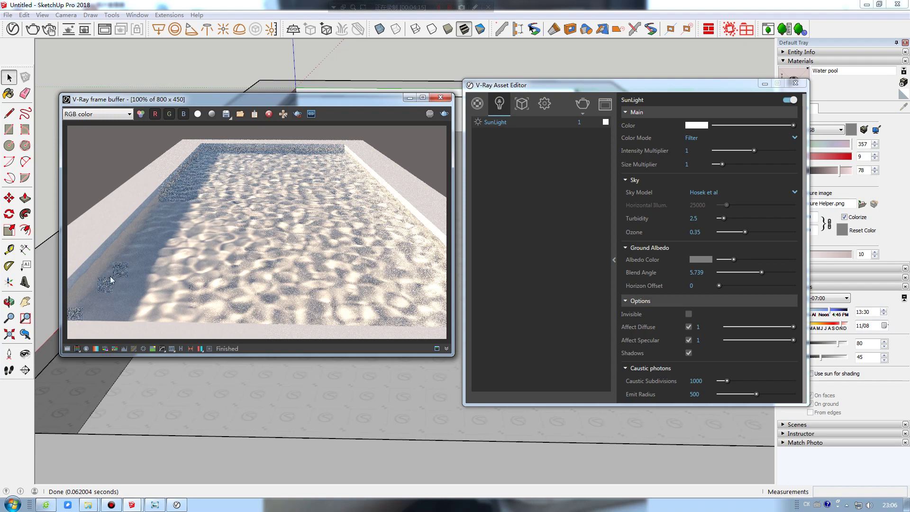
scroll(187, 252, up, 1)
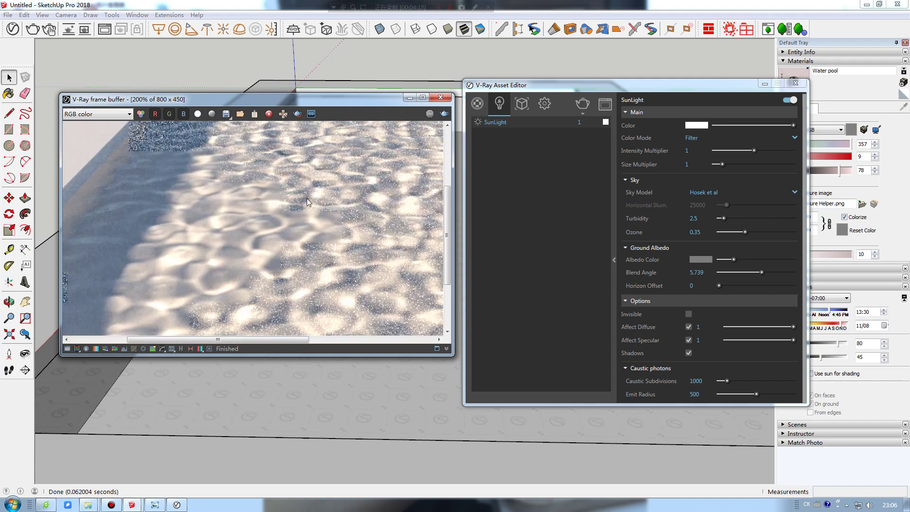
scroll(253, 285, down, 1)
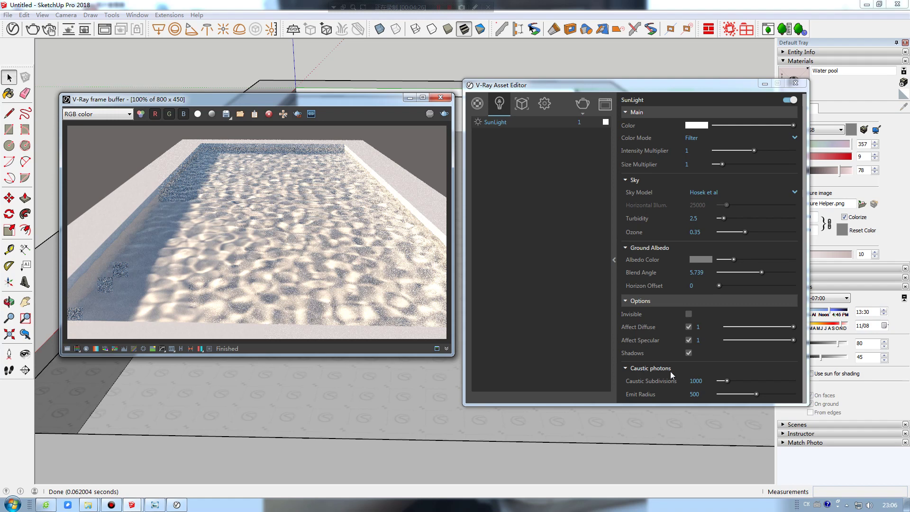
Step: Raise the SunLight Caustic Subdivisions to 6000 and render the pool again
double_click(696, 381)
text(60)
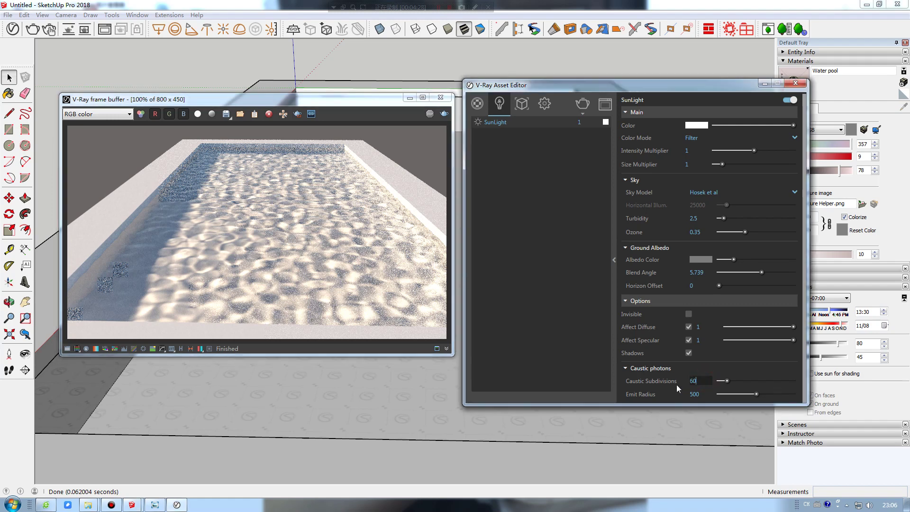
text(00)
key(Return)
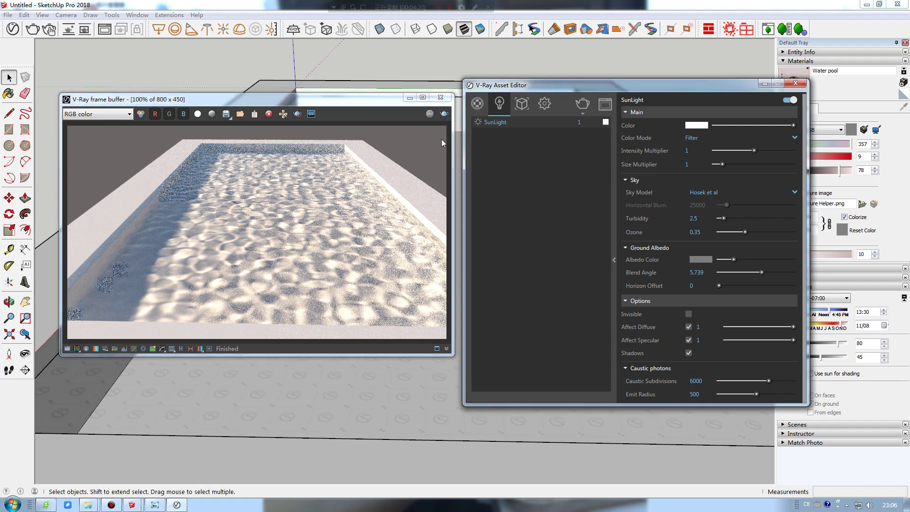
click(444, 114)
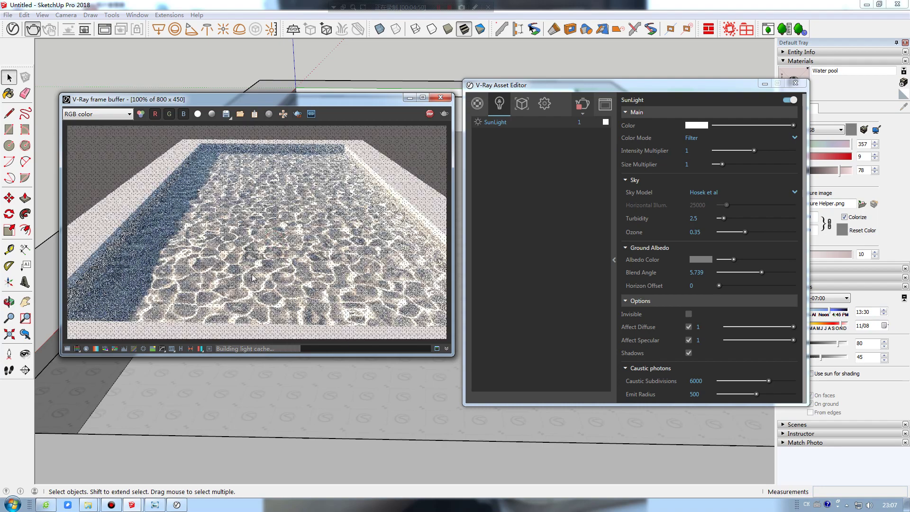
Step: Zoom the frame buffer to 200% and back to 100% to check caustic sharpness
scroll(273, 260, up, 1)
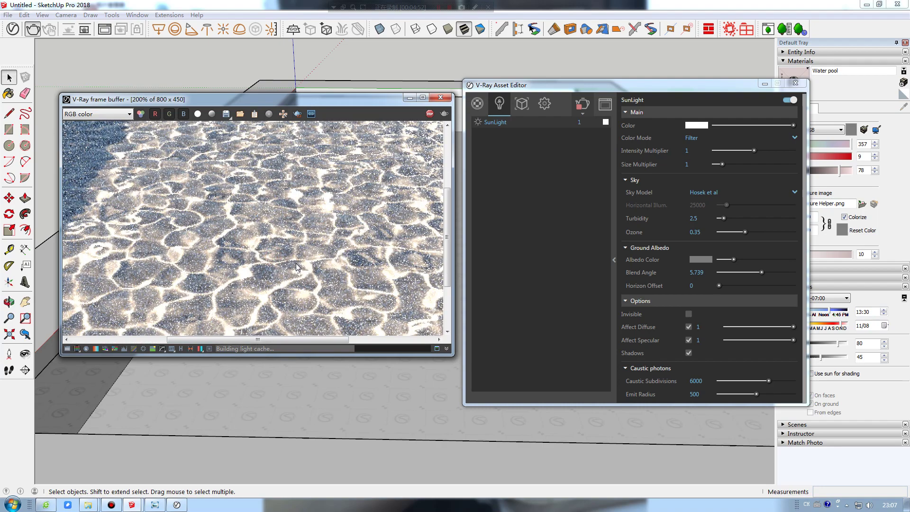
scroll(296, 263, down, 1)
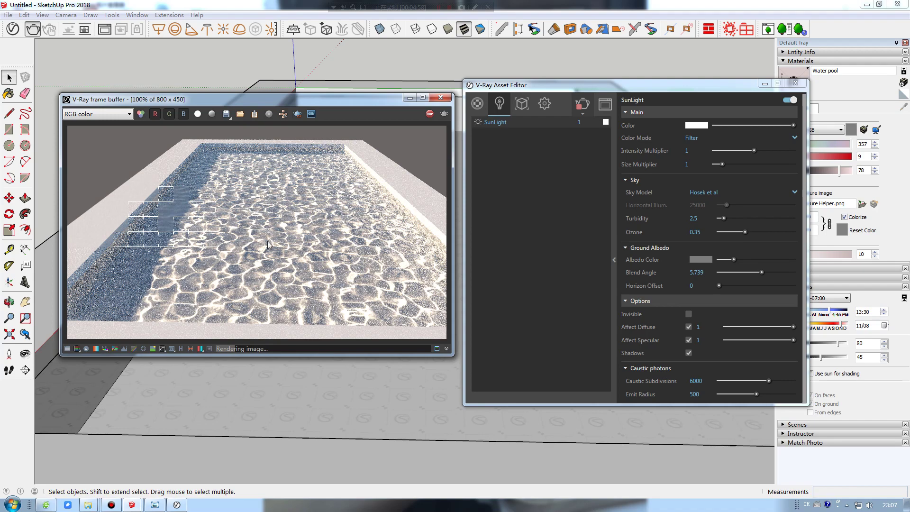
scroll(220, 228, up, 1)
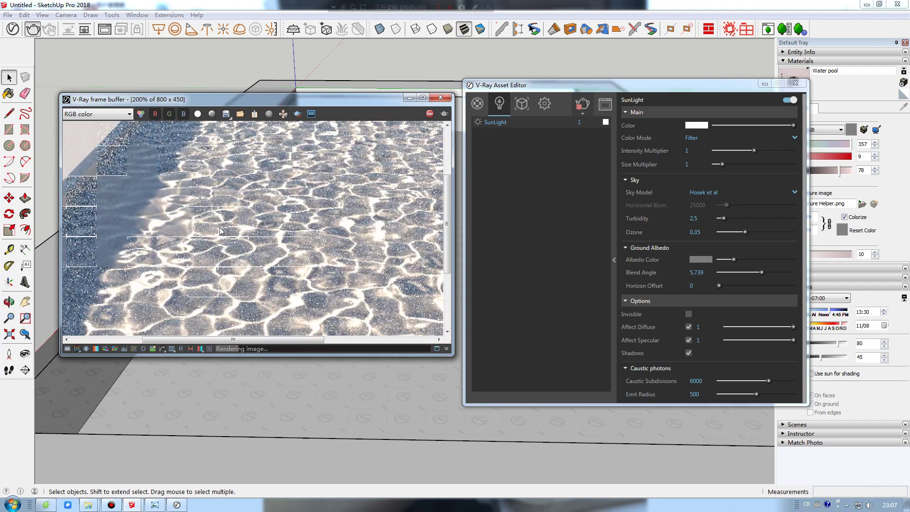
scroll(220, 226, down, 1)
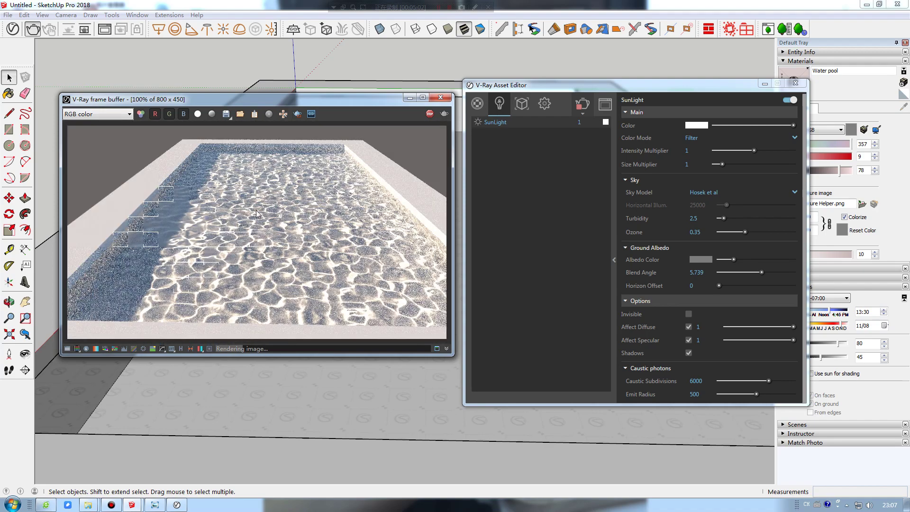